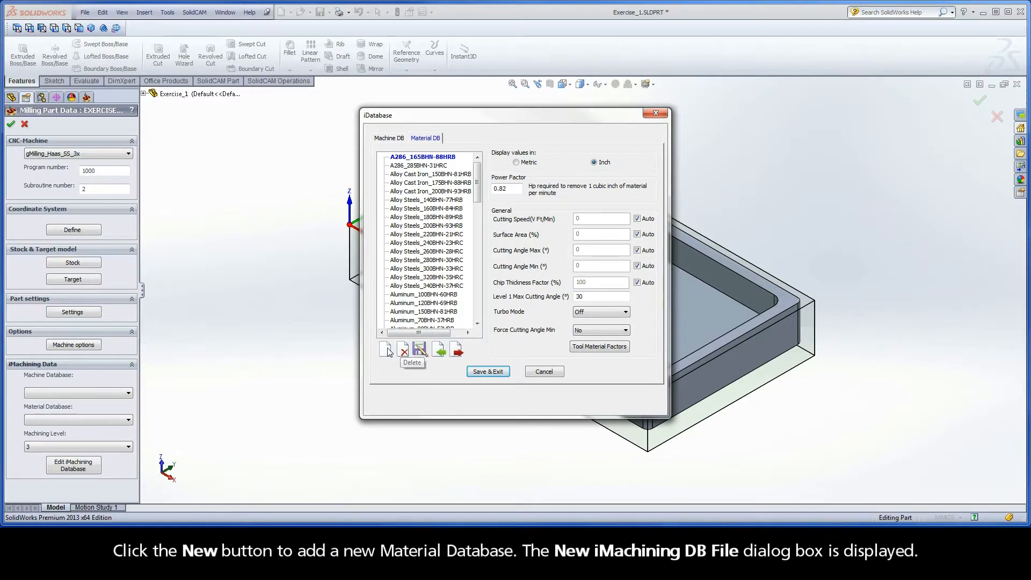
Add a new material file named Titanium_Ti to the material database
click(385, 350)
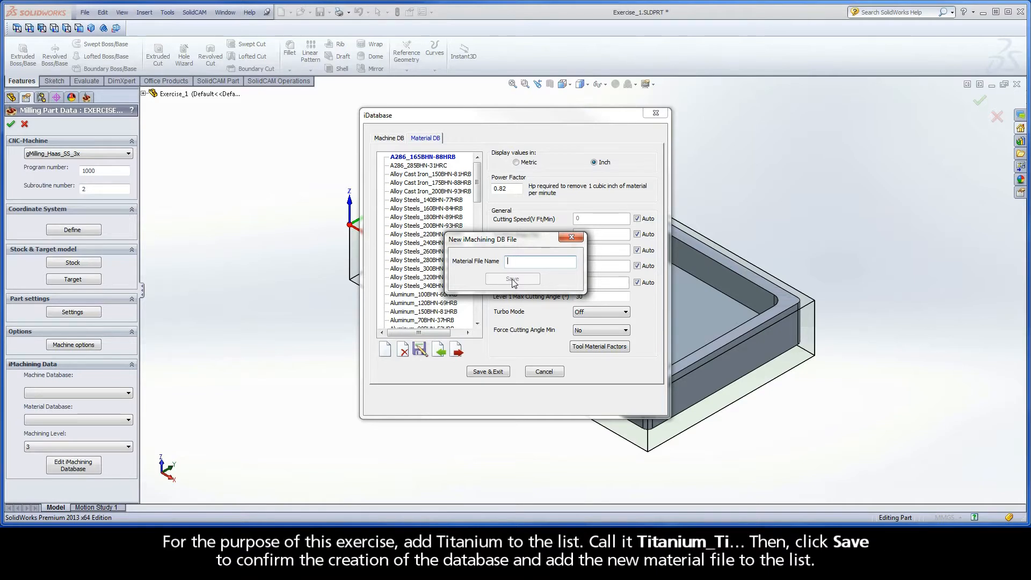
text(Titanium_Ti)
click(513, 280)
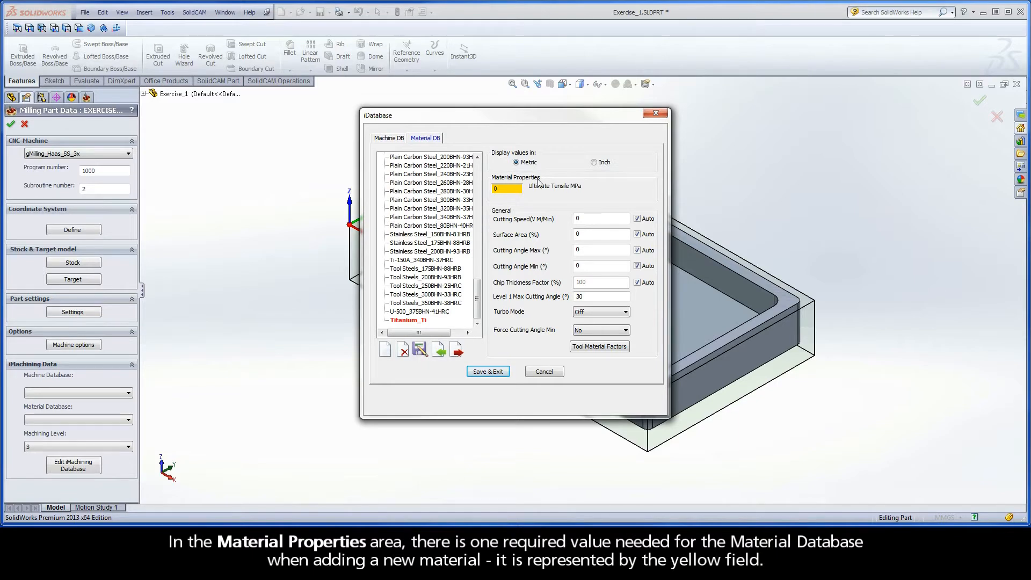
click(508, 188)
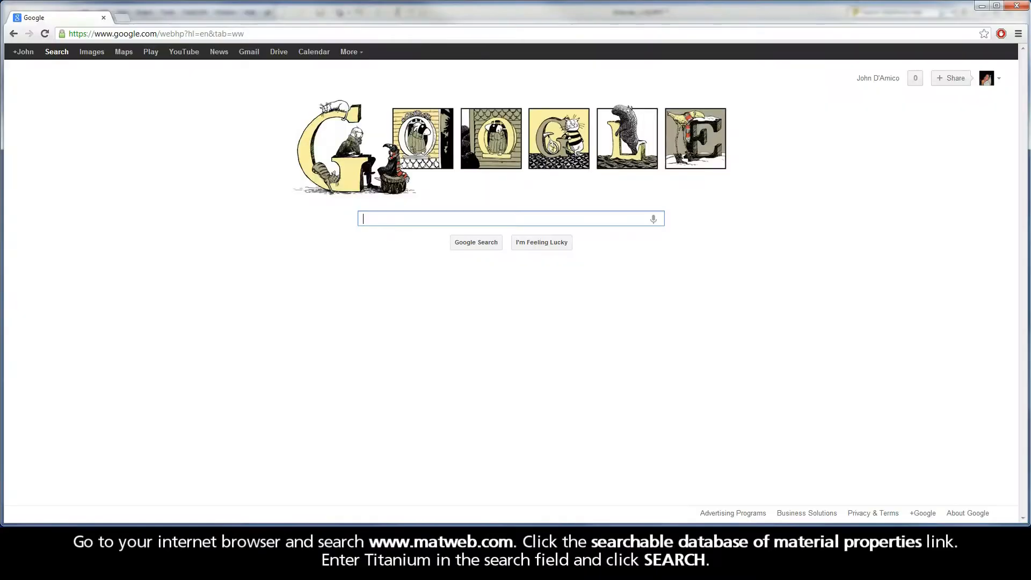
click(284, 34)
text(www.matweb.com)
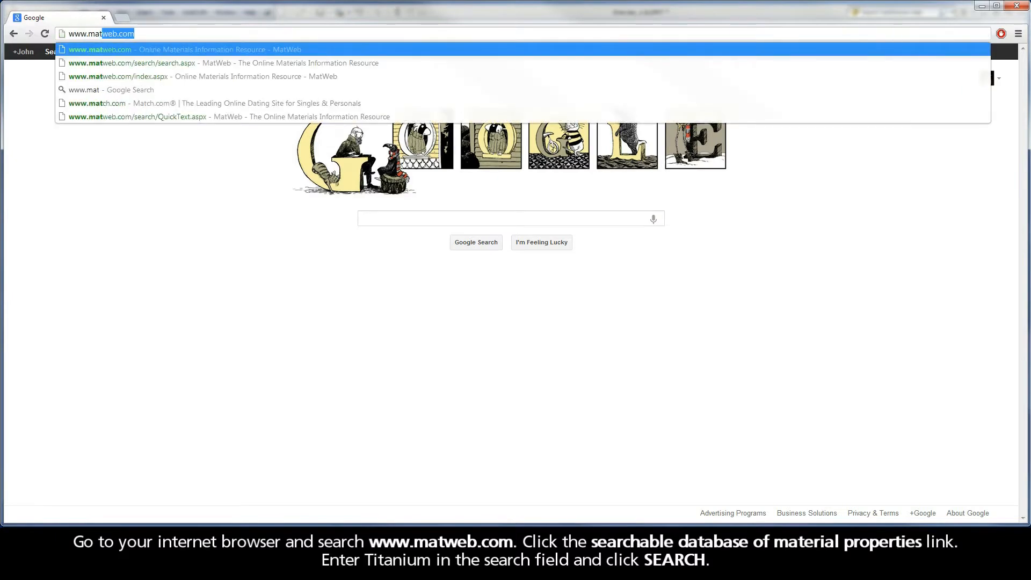
click(128, 50)
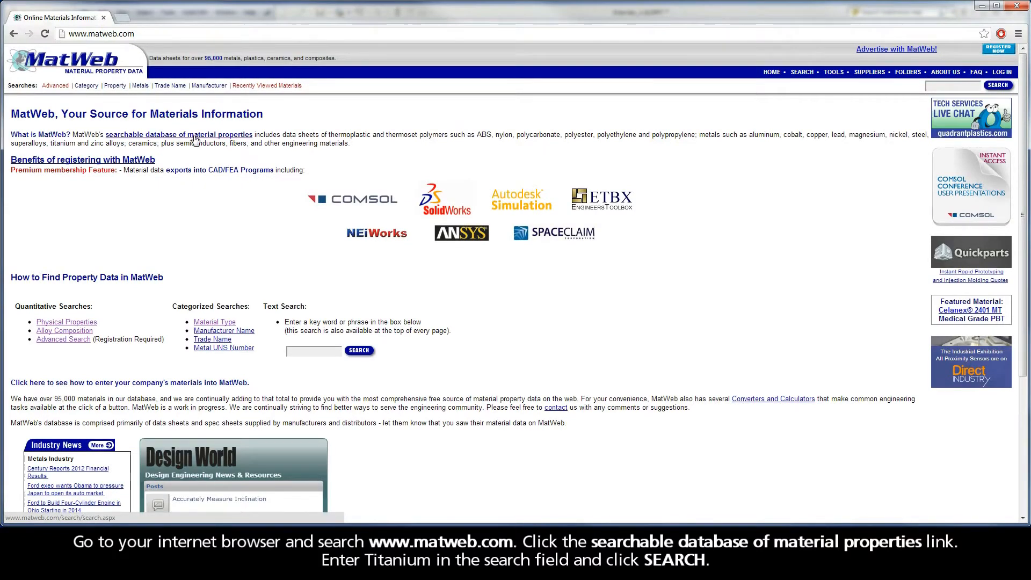
click(209, 135)
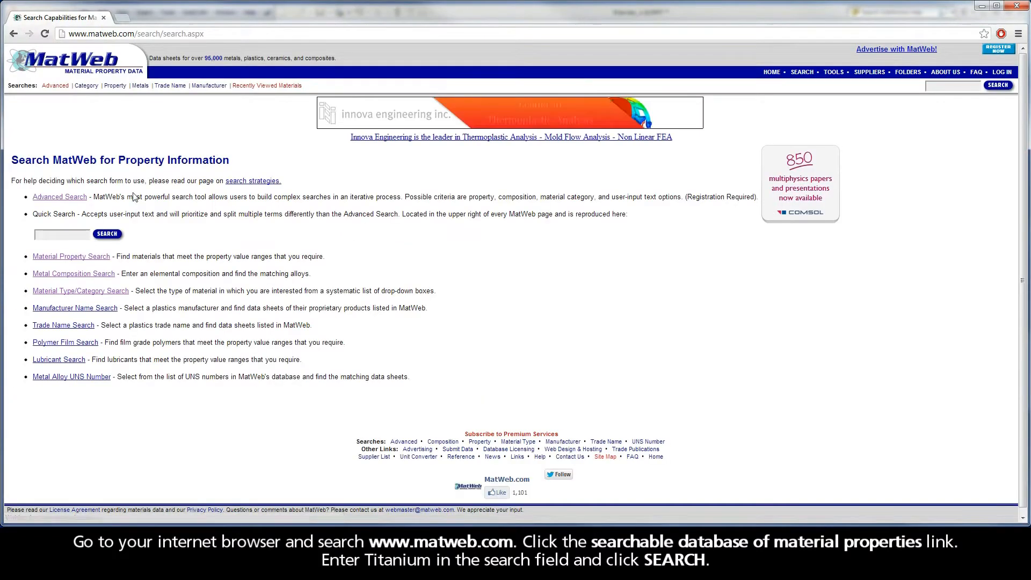
Run a quick search for Titanium in the MatWeb material database
click(58, 235)
text(T)
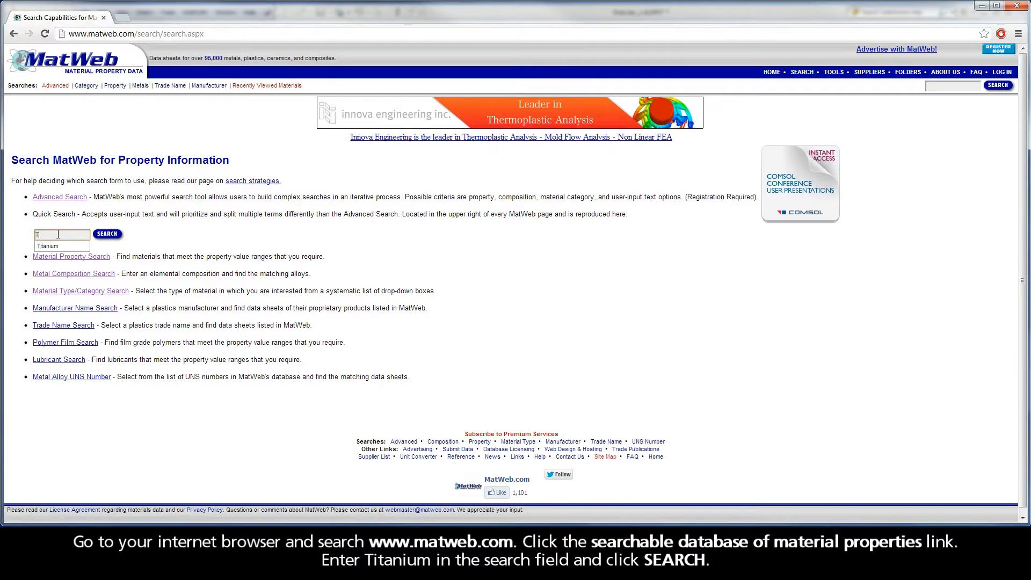
text(i)
click(48, 246)
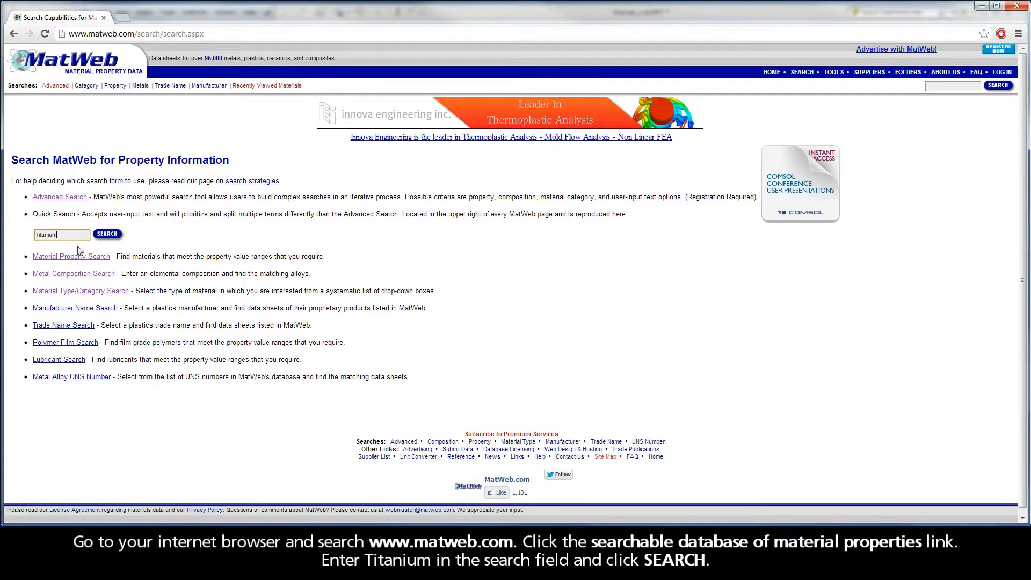
click(106, 237)
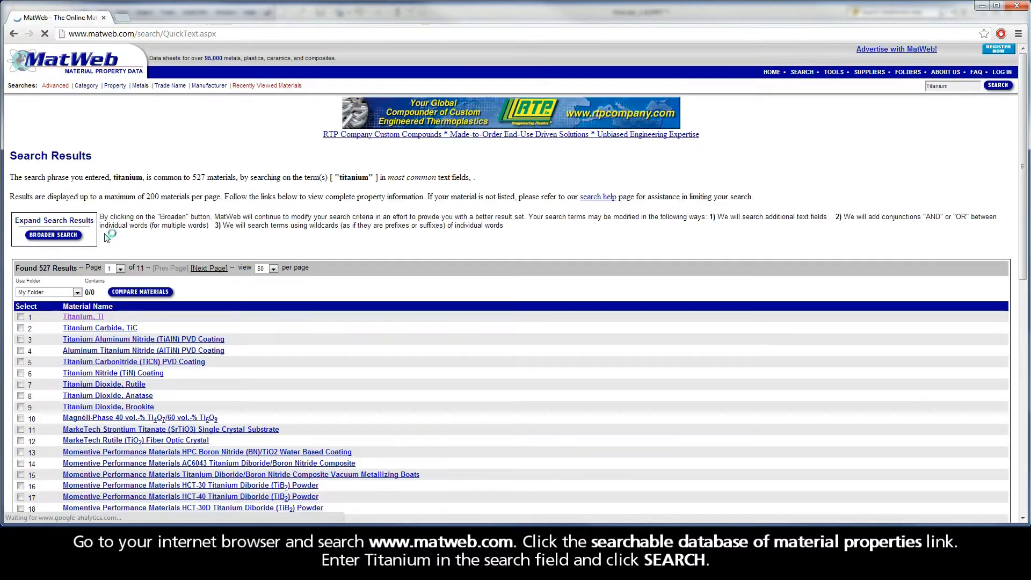
Open the Titanium, Ti data sheet and look up the ultimate tensile strength among its mechanical properties
click(83, 318)
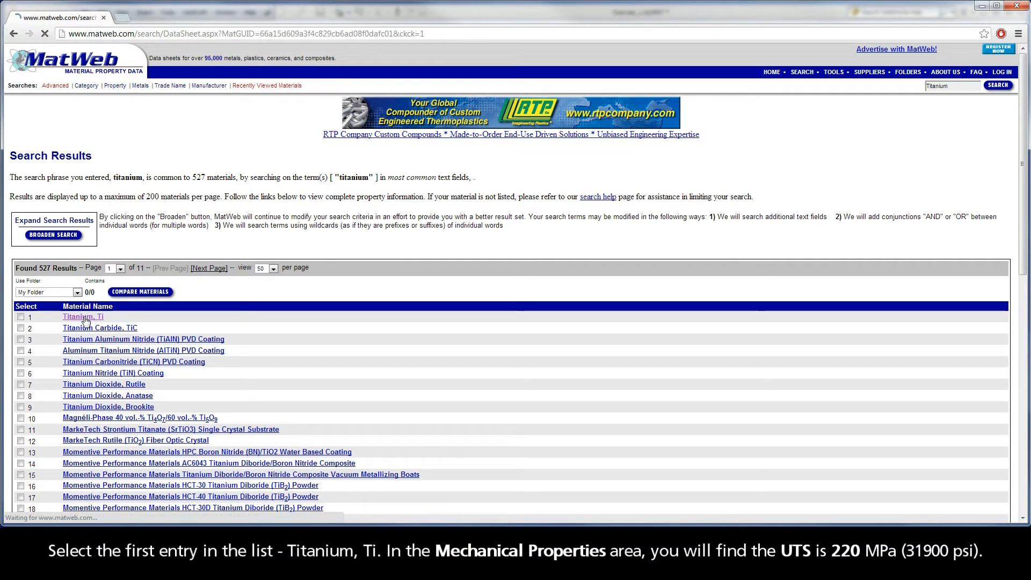
scroll(84, 321, down, 1)
scroll(84, 320, down, 5)
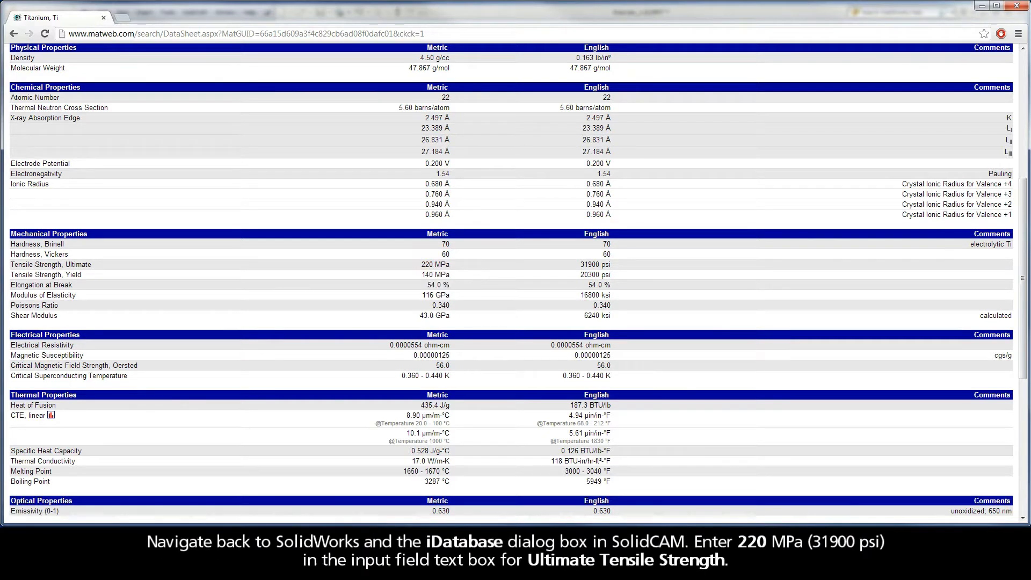
Switch back to SolidWorks, set the Ultimate Tensile value of Titanium_Ti to 220 MPa, and save and exit the iDatabase
key(alt+Tab)
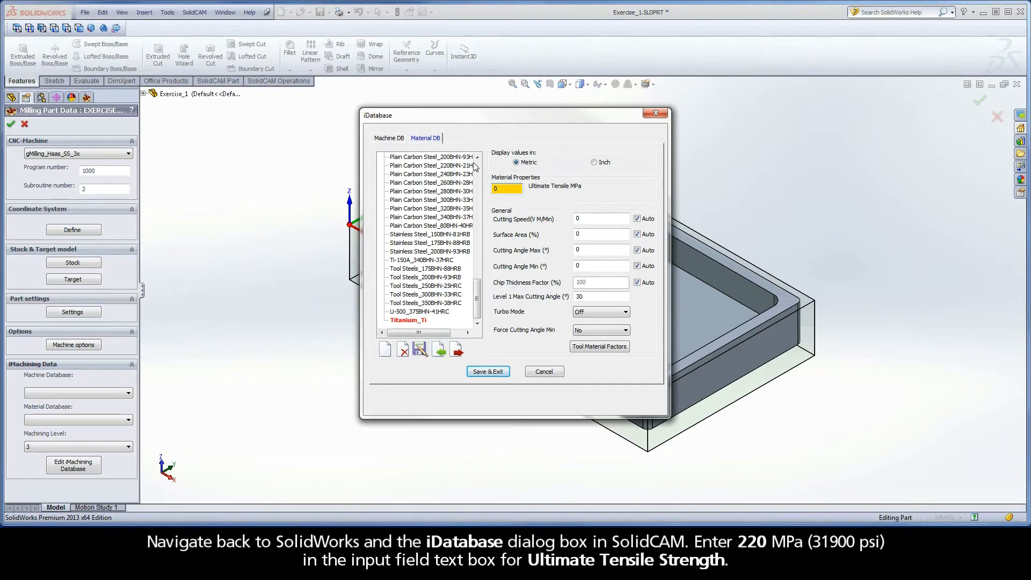
double_click(495, 189)
text(220)
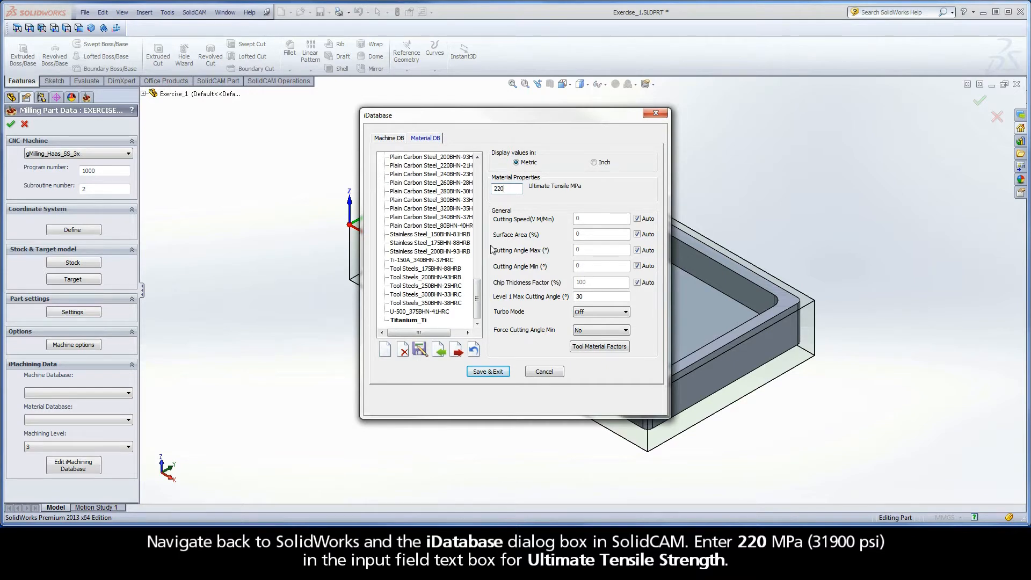
click(489, 371)
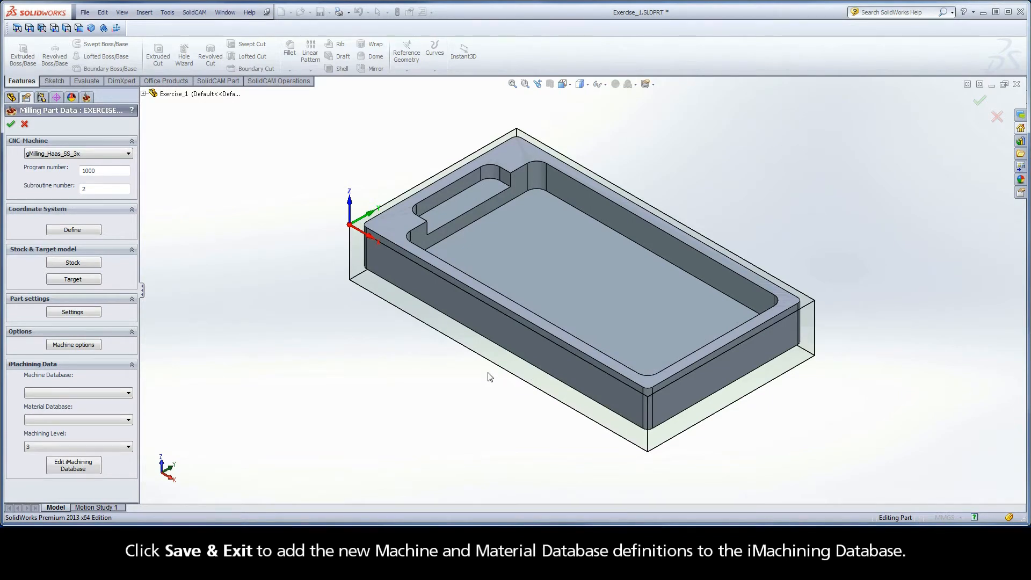
Open the iMachining Database outside the CAM-Part definition, view the machine and material definitions, and close it with saving
key(Escape)
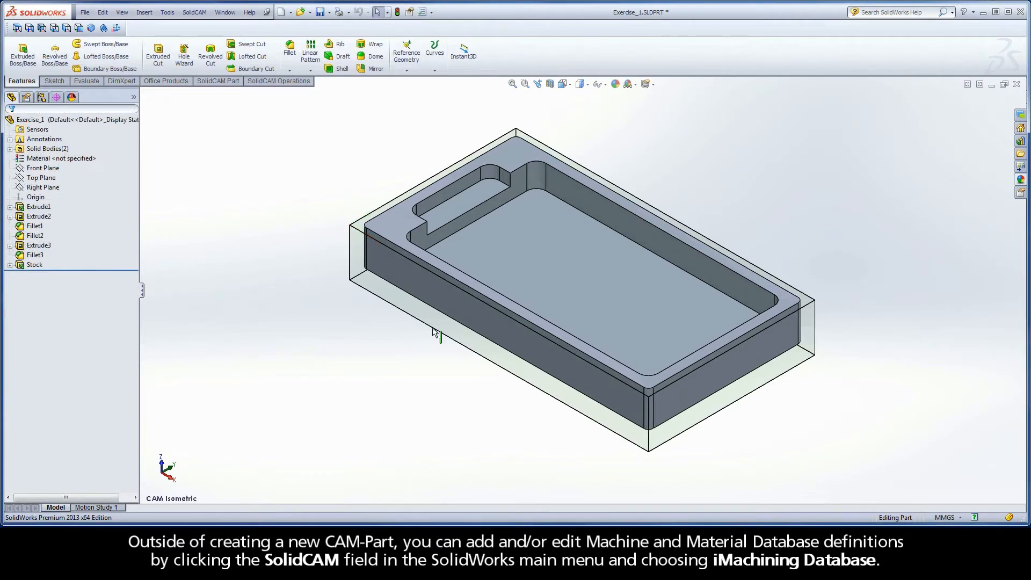
click(194, 12)
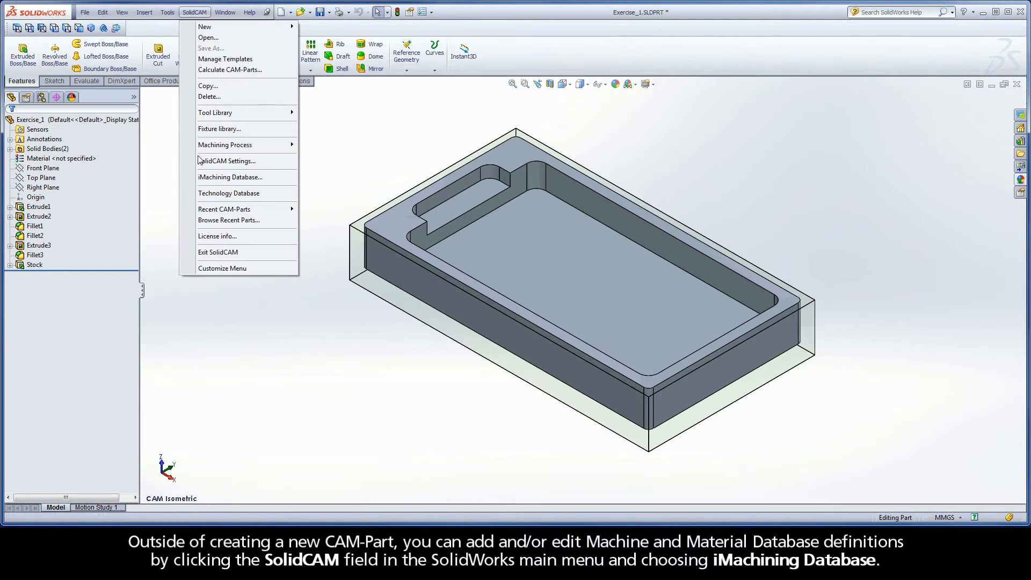
click(245, 180)
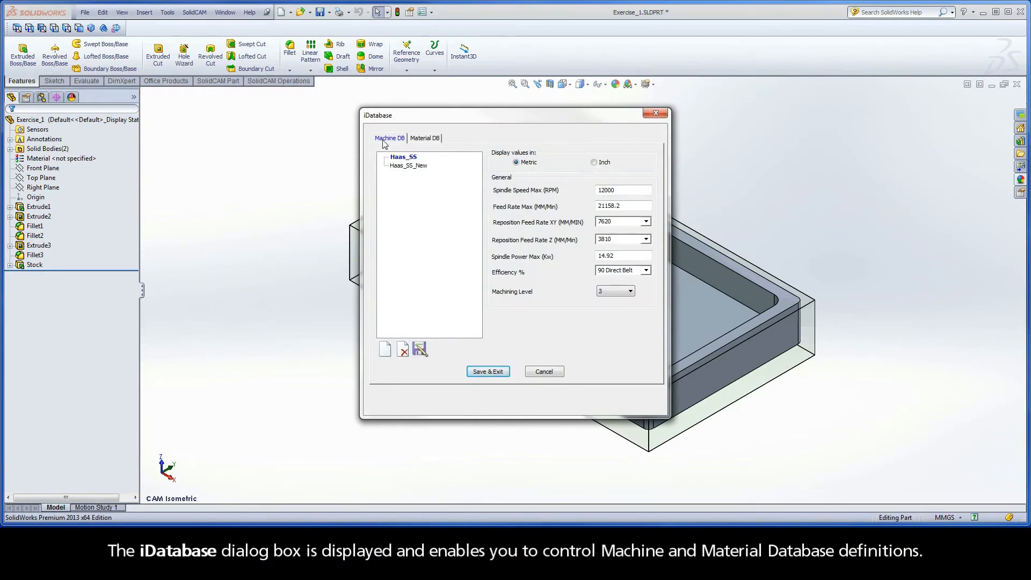
click(426, 140)
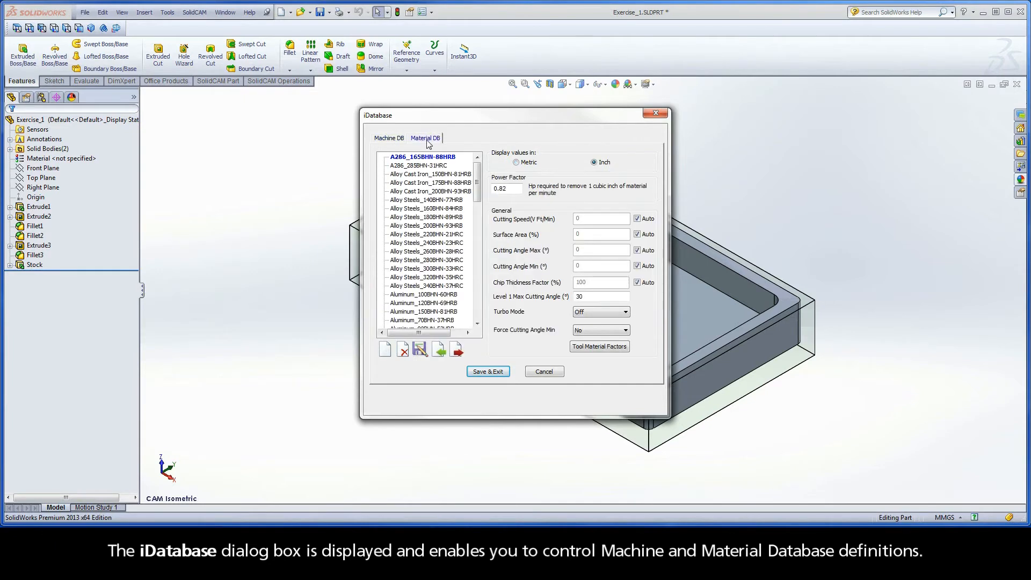
click(485, 373)
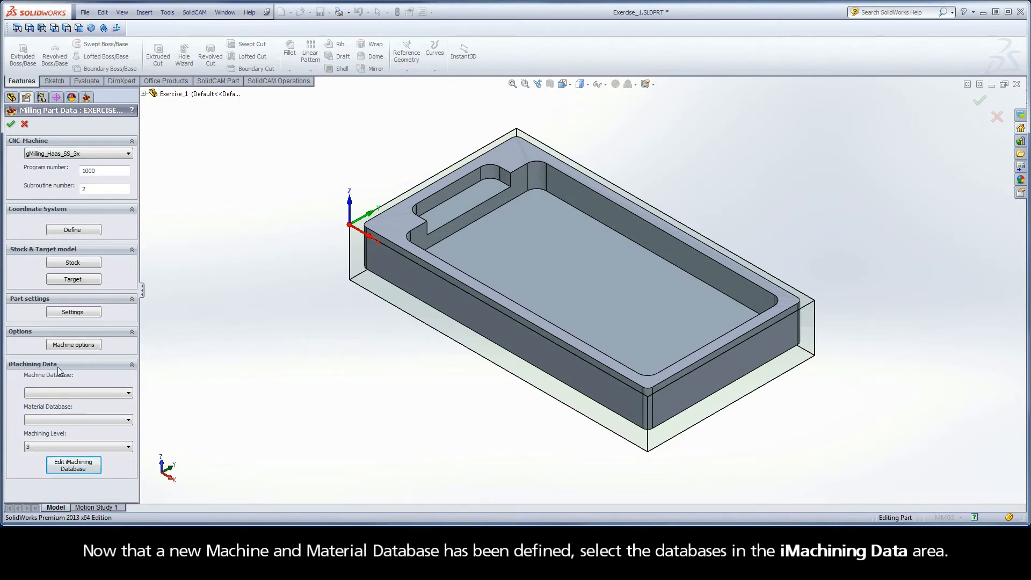
Assign the Haas_SS_New machine database to the CAM-Part and select machining level 6 (Machine level)
click(129, 394)
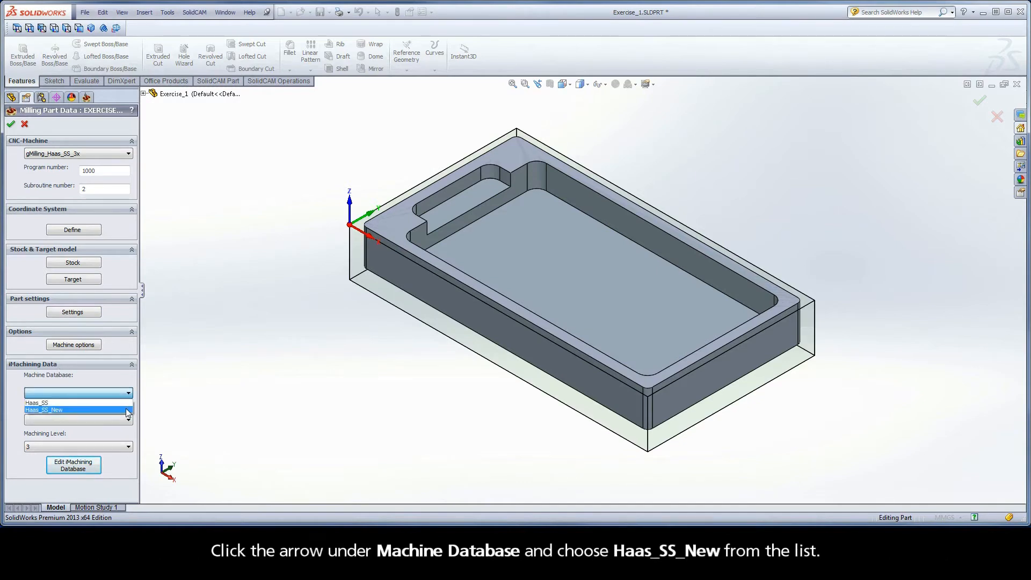
click(128, 410)
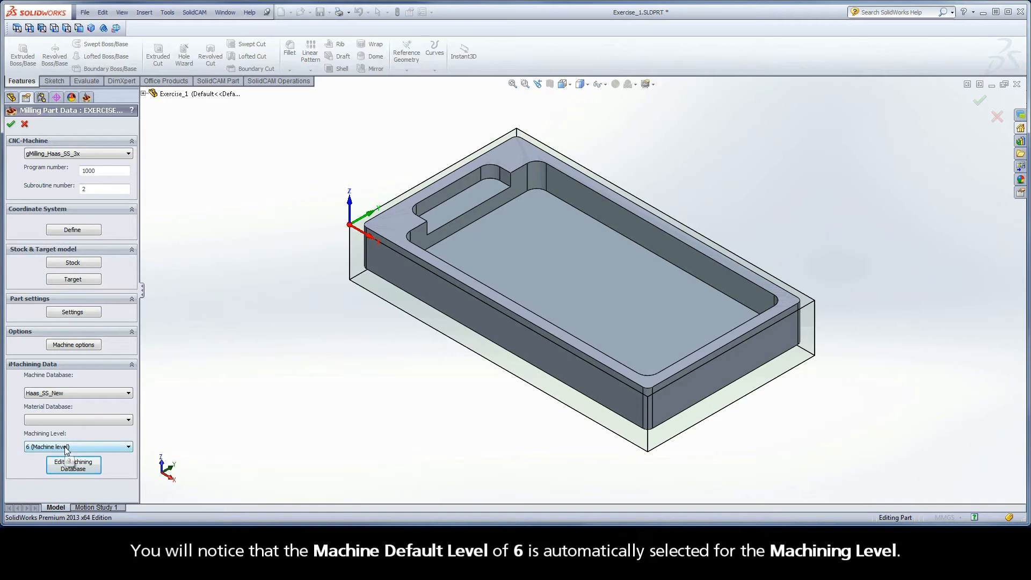
click(128, 448)
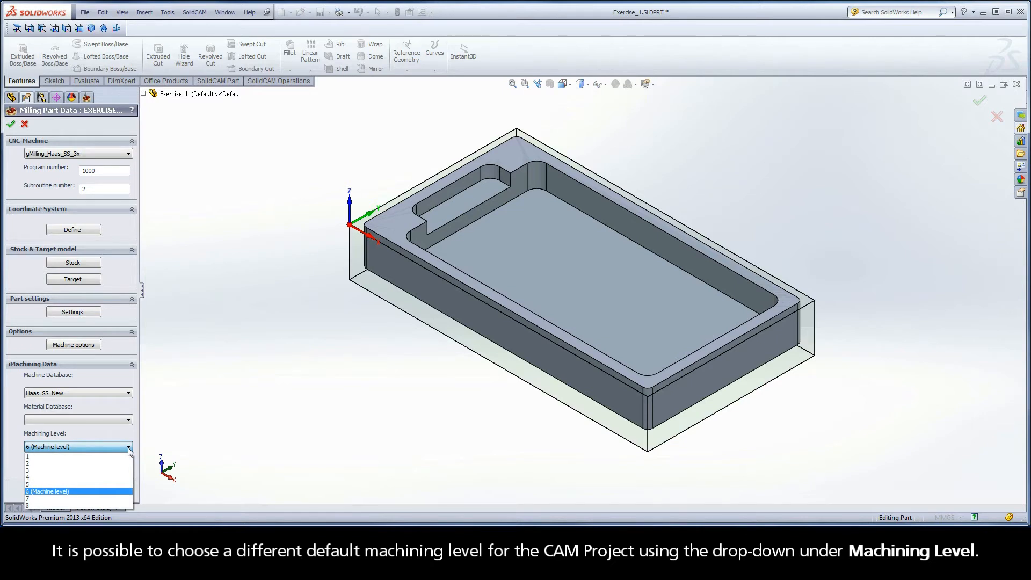
click(127, 492)
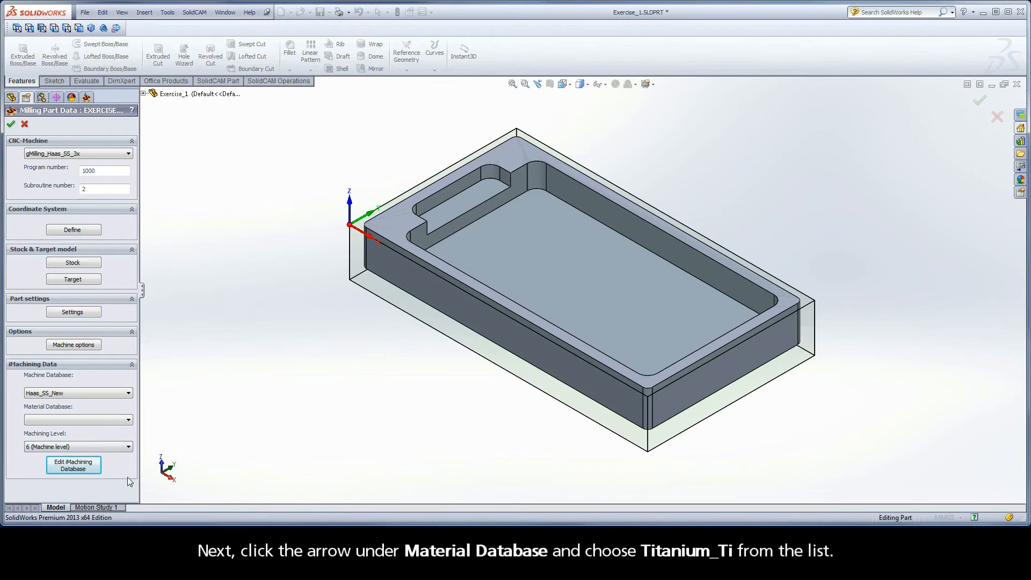
Assign the Titanium_Ti material database to the CAM-Part and confirm the milling part data
click(129, 421)
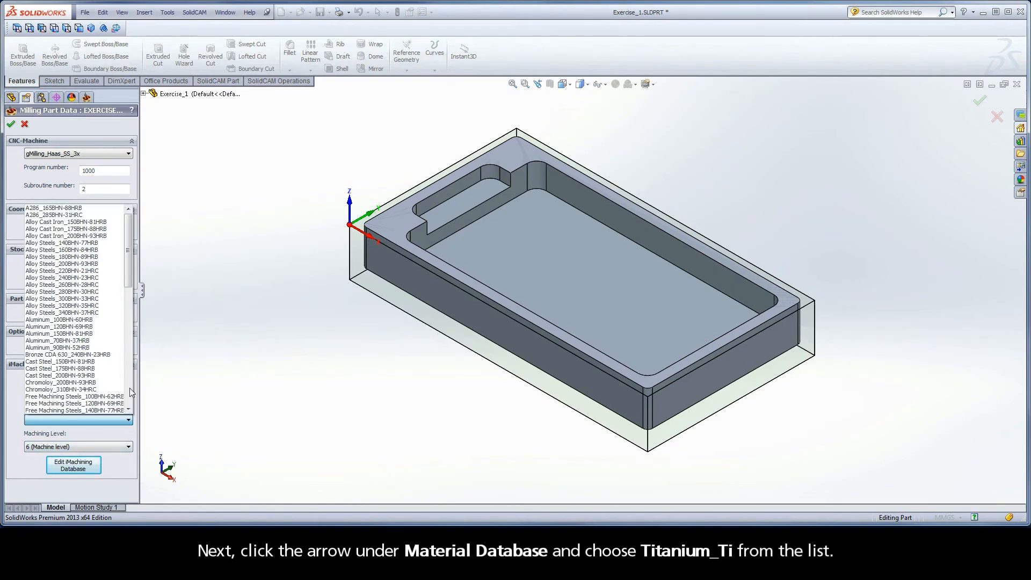
drag(128, 284, 127, 401)
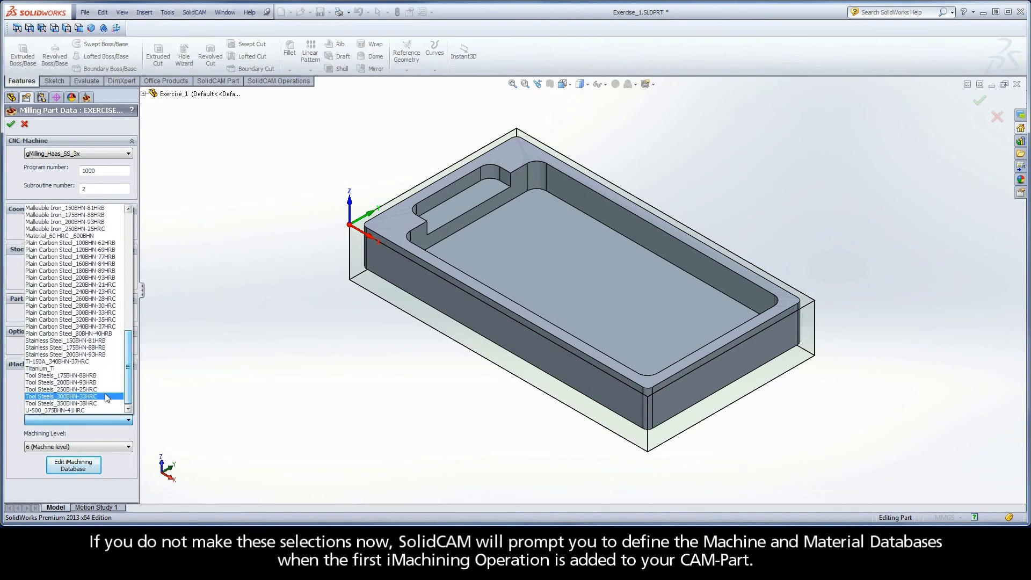
click(58, 368)
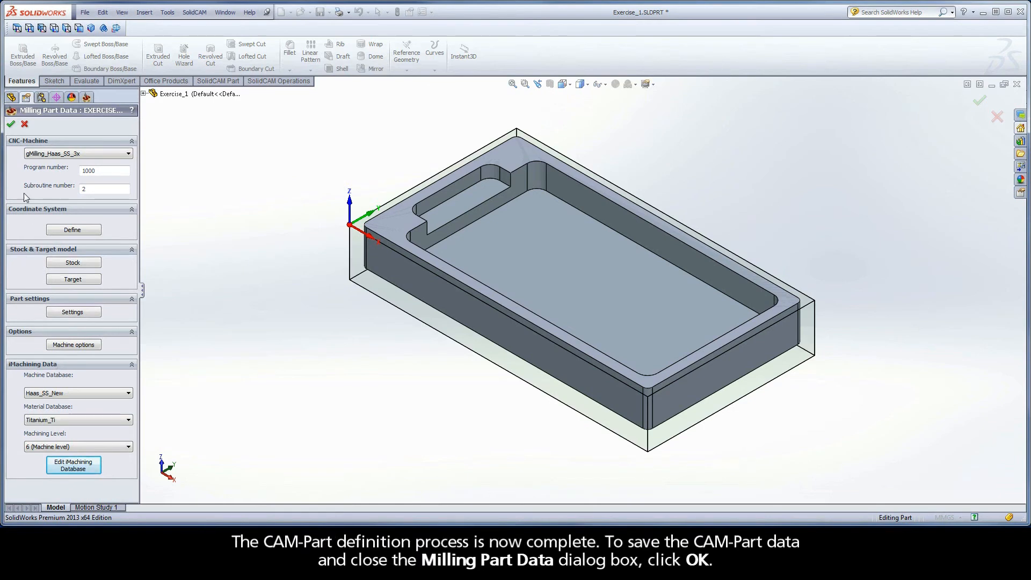
click(10, 125)
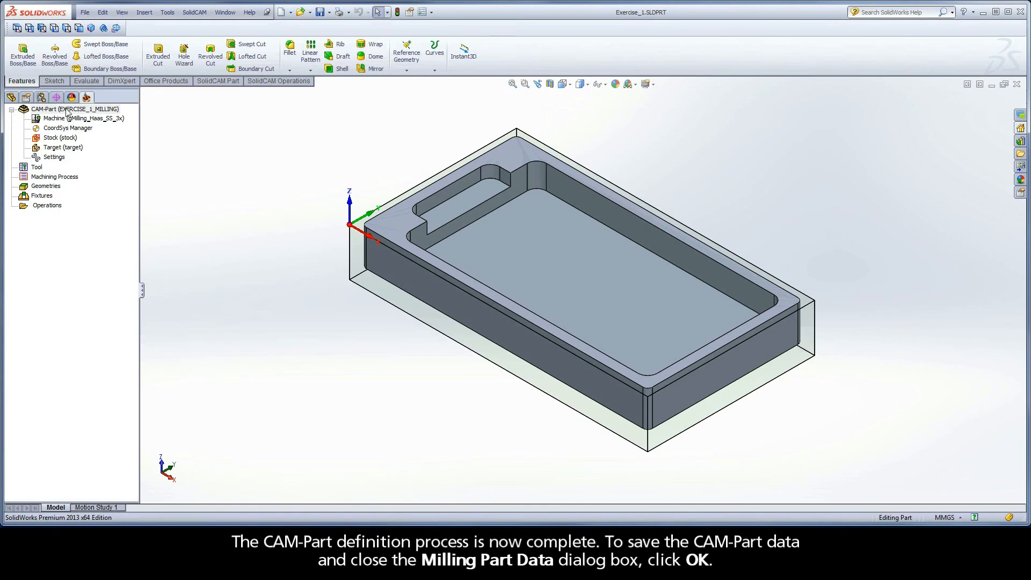